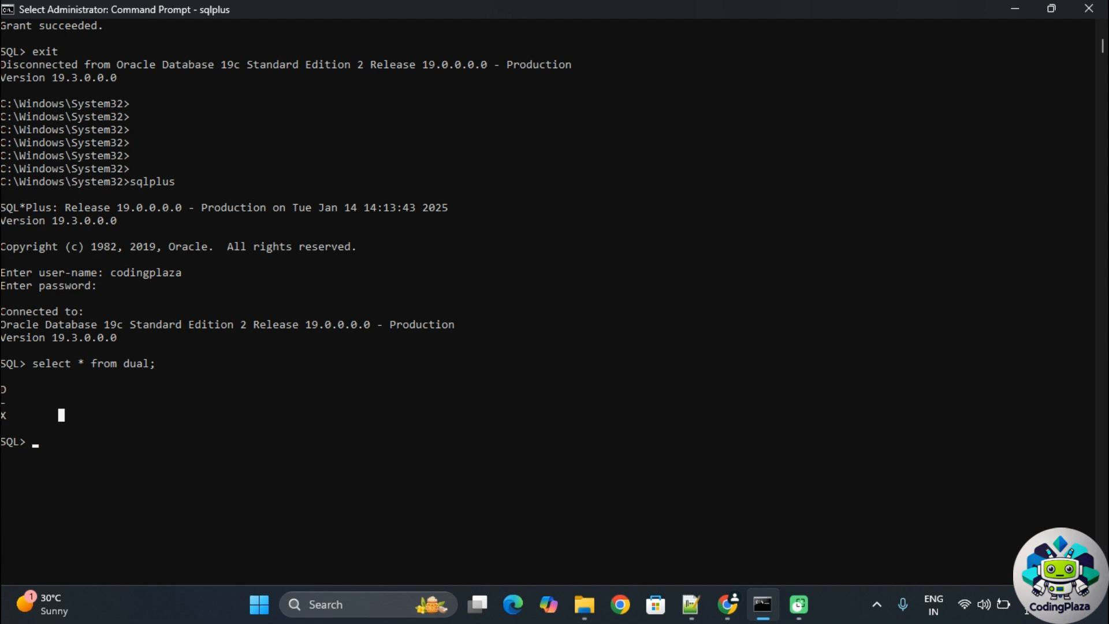
# - Google 'sql devloper 19c' in a new Chrome tab and open Oracle's SQL Developer Downloads result
pyautogui.click(728, 605)
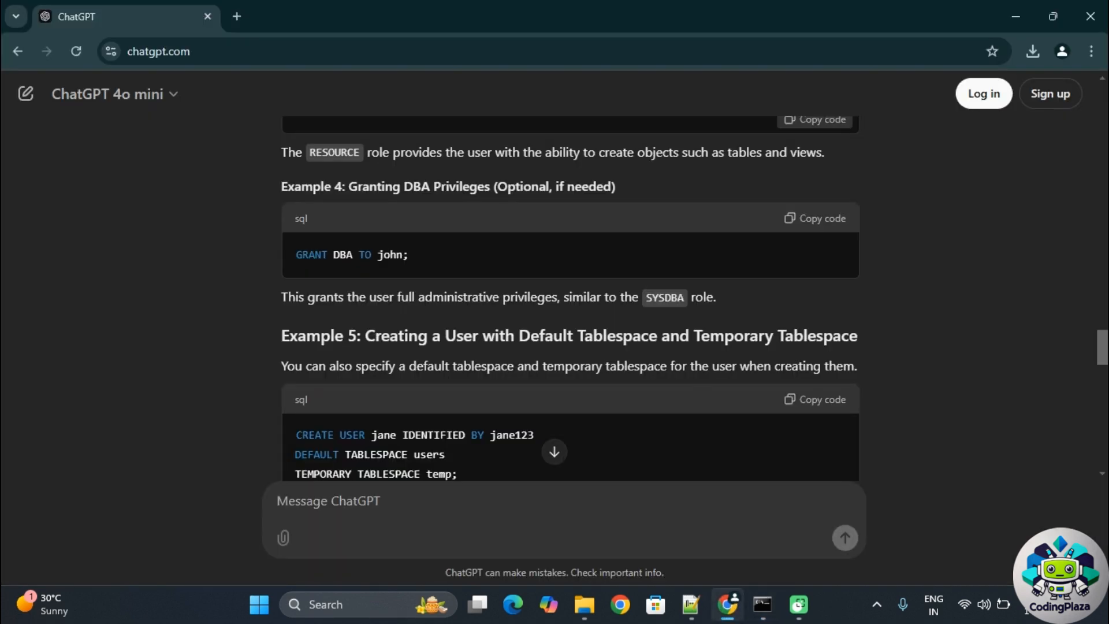
pyautogui.click(237, 16)
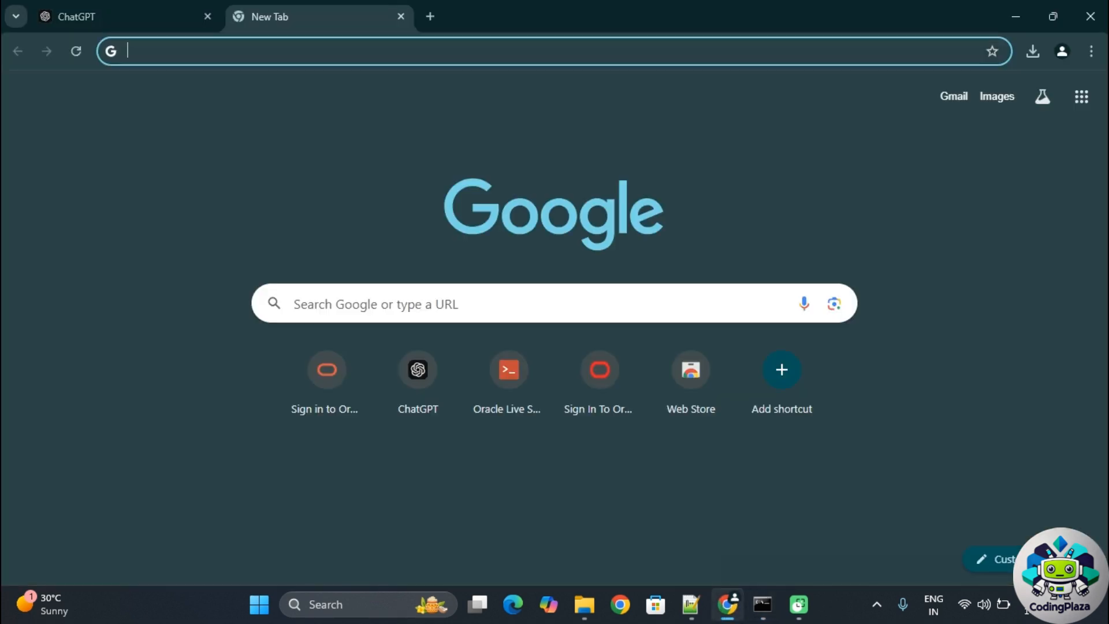
pyautogui.write('sql devloper')
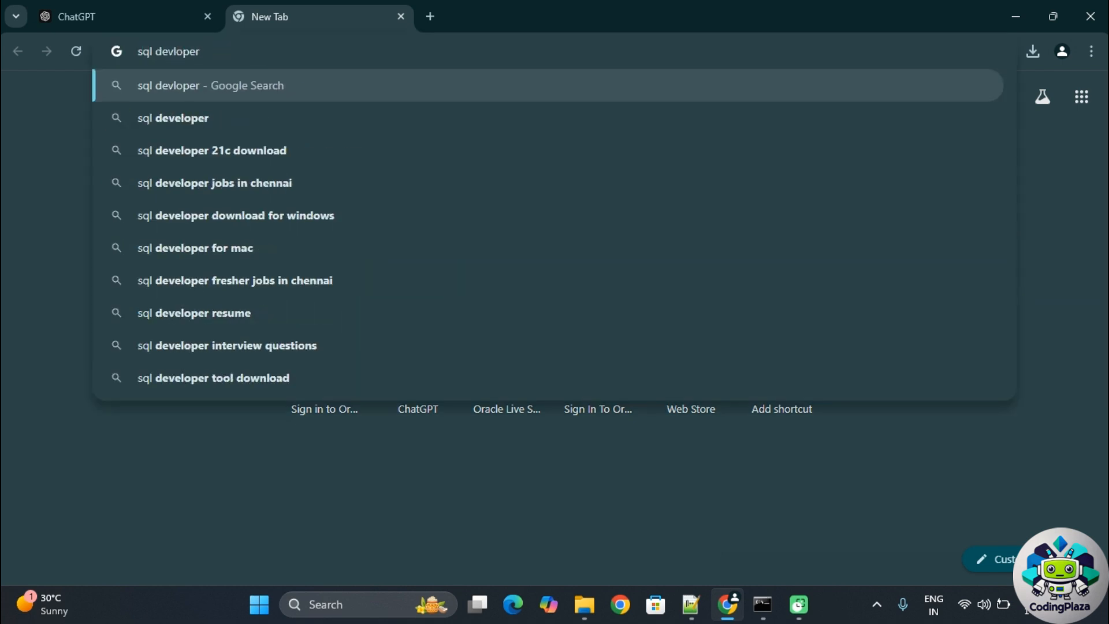
pyautogui.write(' 19c')
pyautogui.press('Return')
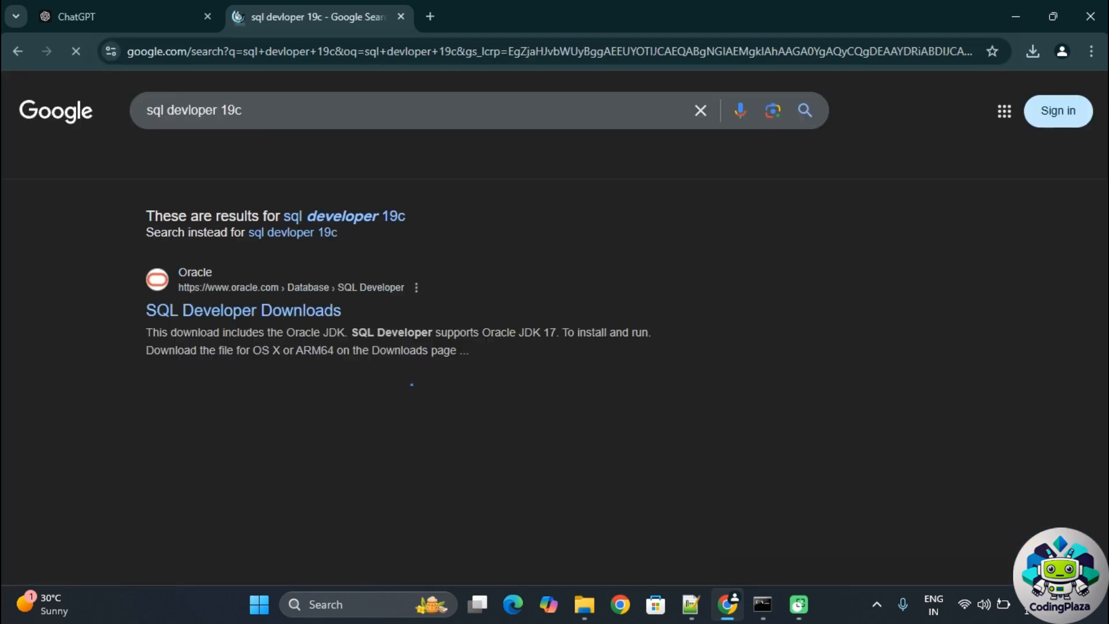
pyautogui.click(278, 311)
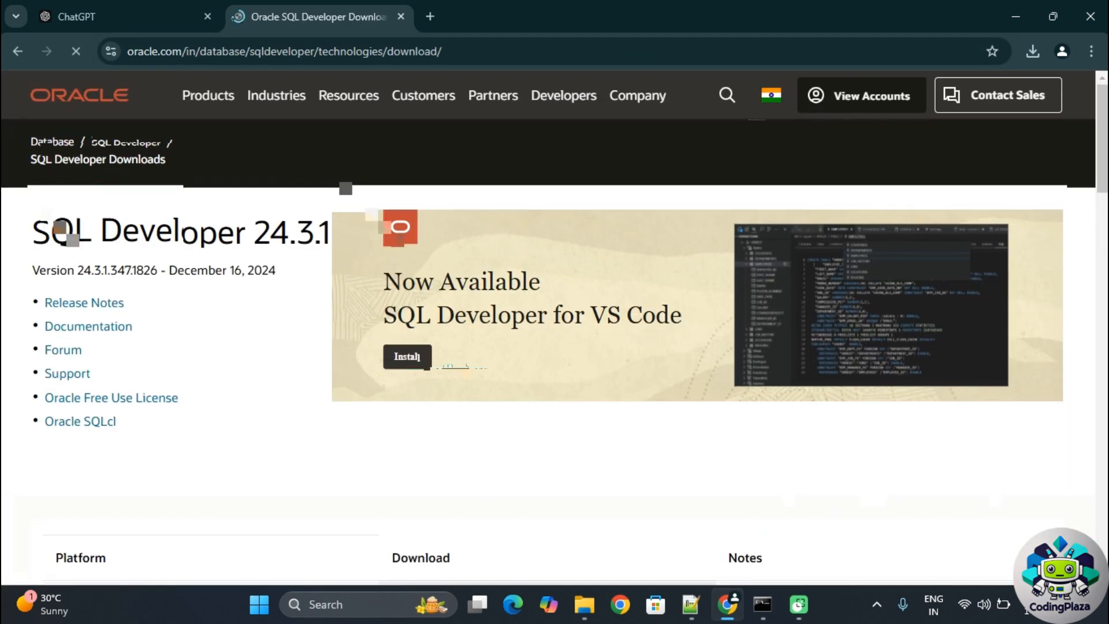
pyautogui.scroll(-10, 458, 359)
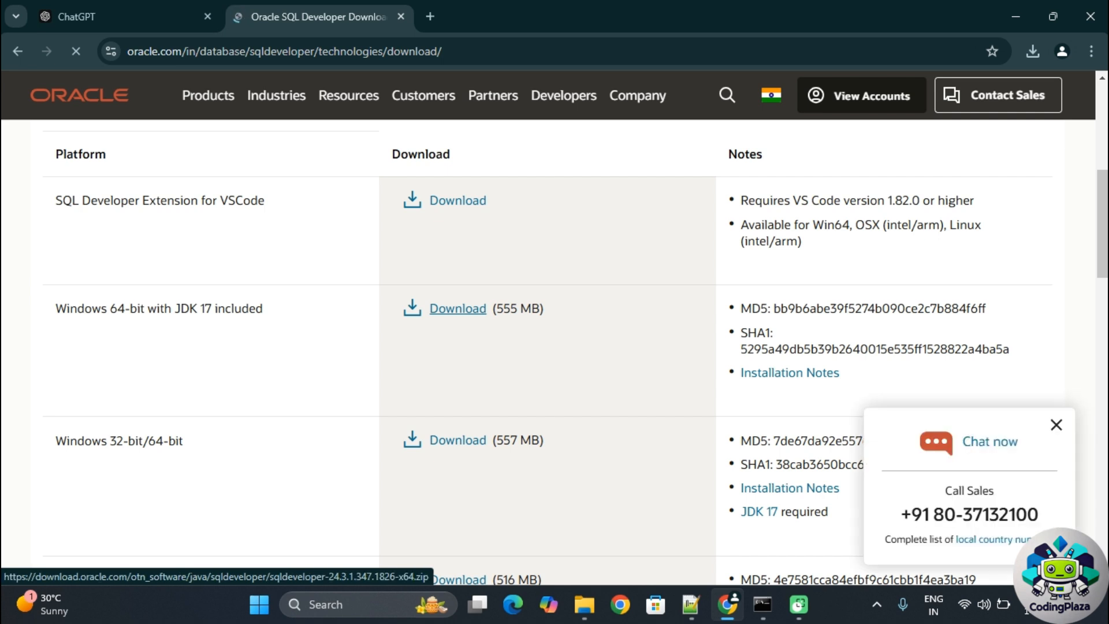
# - Download sqldeveloper-24.3.1.347.1826-x64.zip, the Windows 64-bit package with JDK 17 included
pyautogui.scroll(-2, 459, 308)
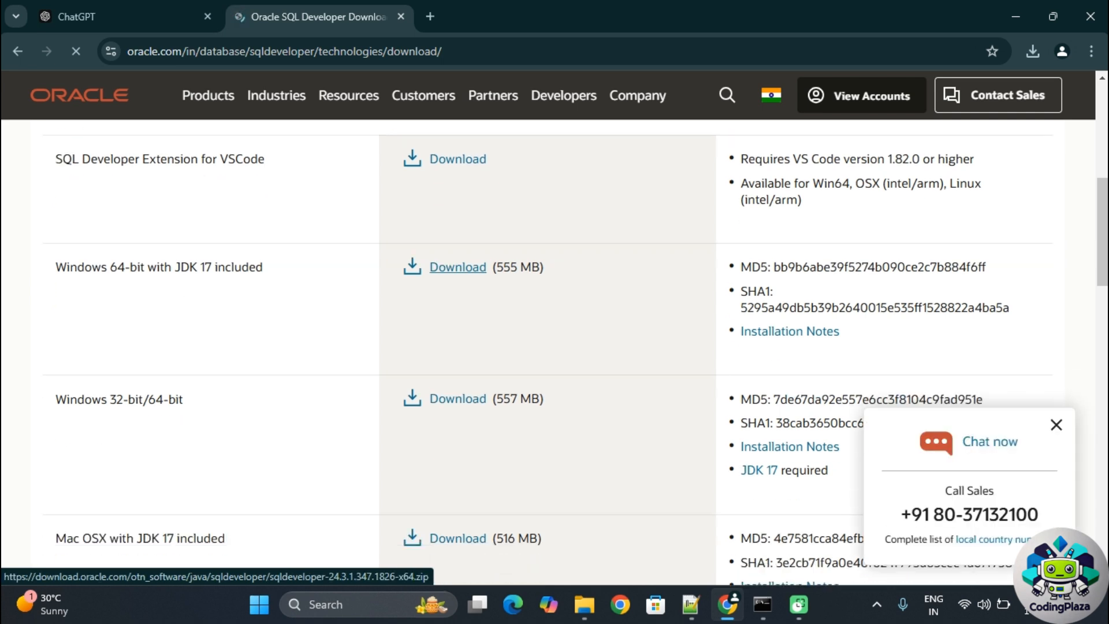
pyautogui.click(458, 227)
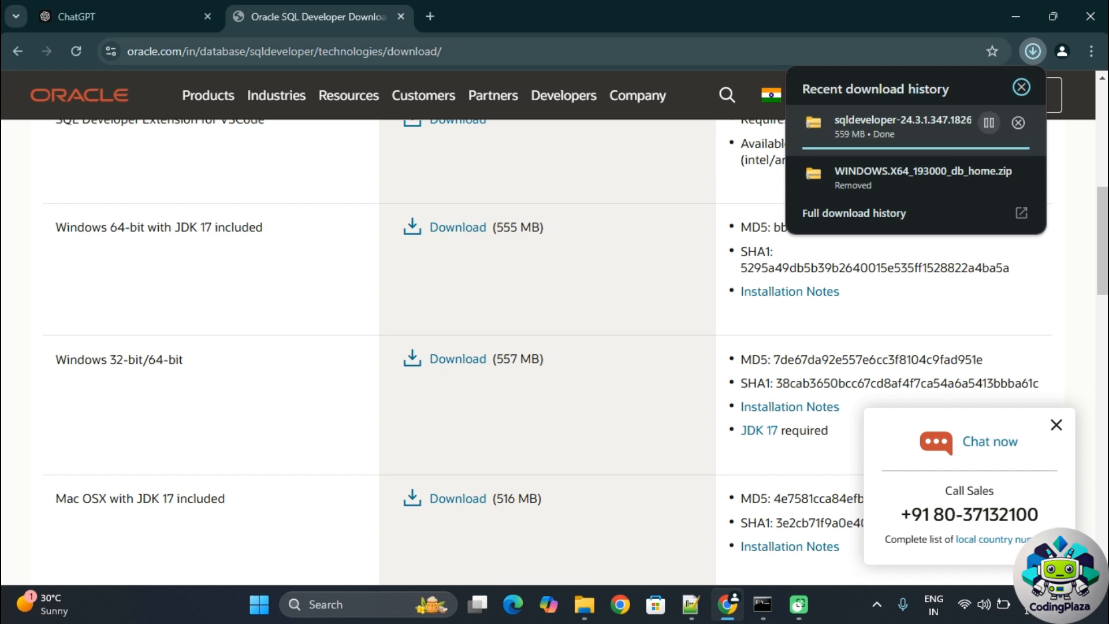
# - Open Chrome's download history and show the sqldeveloper zip in its Downloads folder
pyautogui.hotkey('ctrl', 'j')
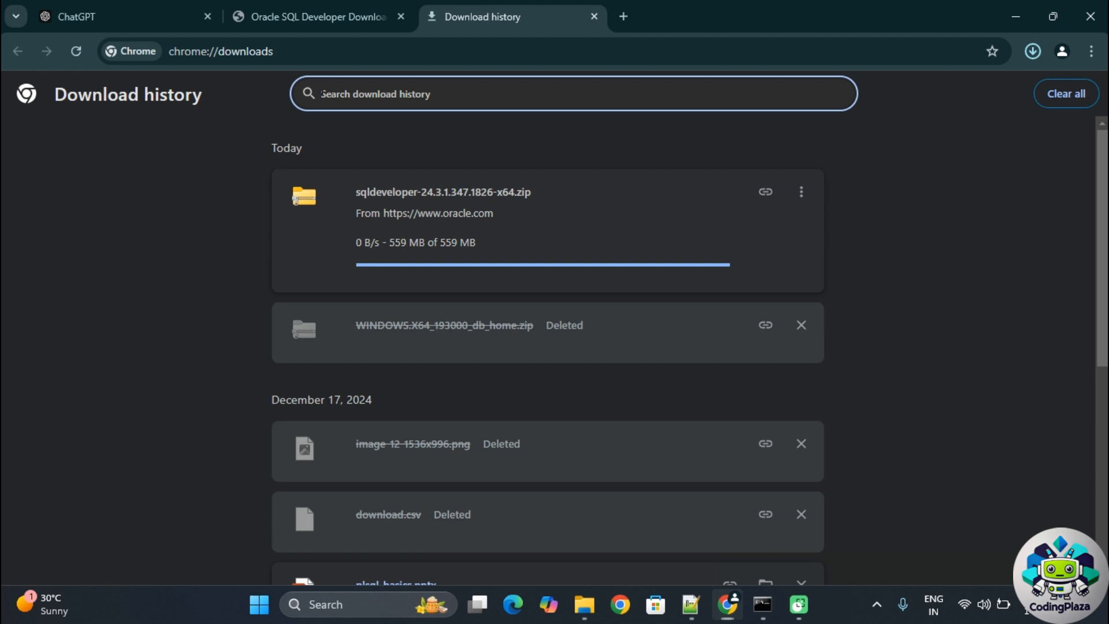
pyautogui.hotkey('alt', 'Tab')
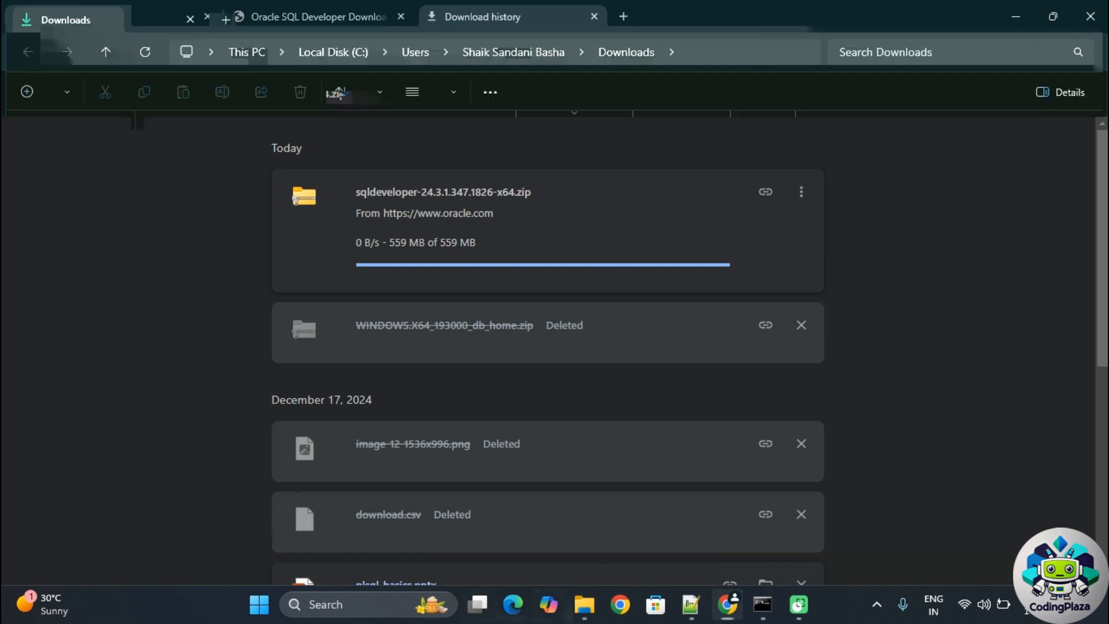
# - Paste the sqldeveloper zip into C:\Softwares and extract it there
pyautogui.press('super+e')
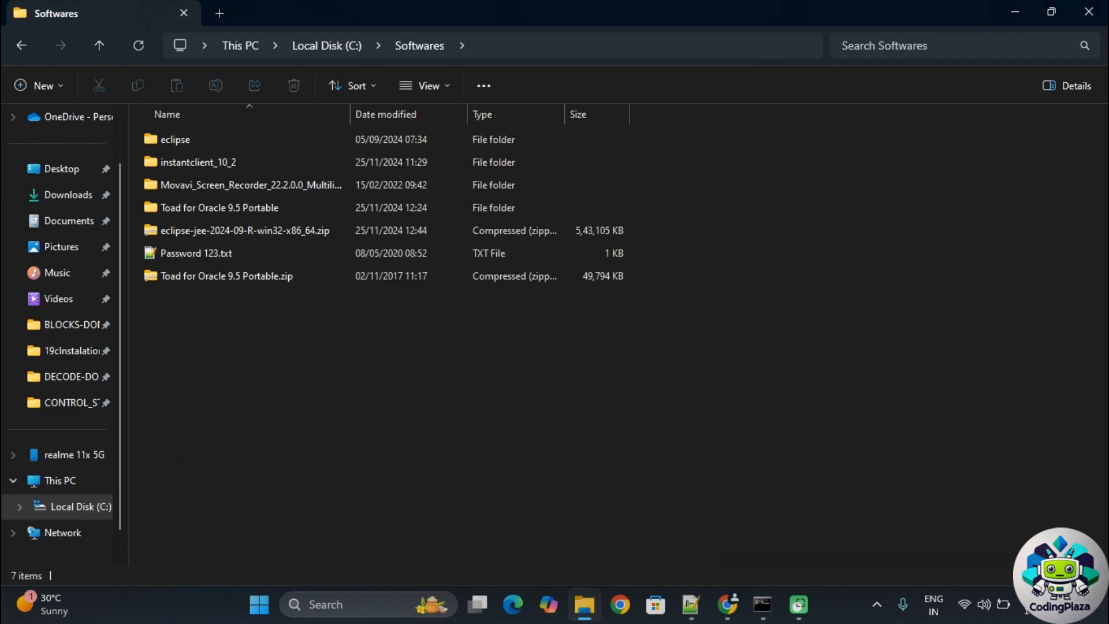
pyautogui.hotkey('ctrl', 'v')
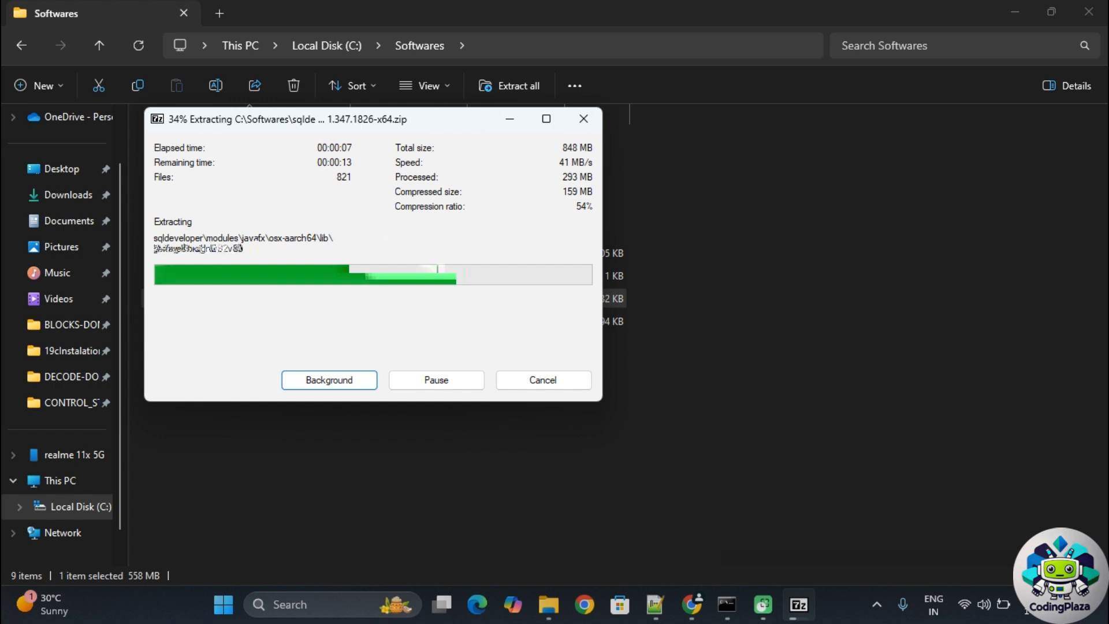
pyautogui.hotkey('alt', 'Tab')
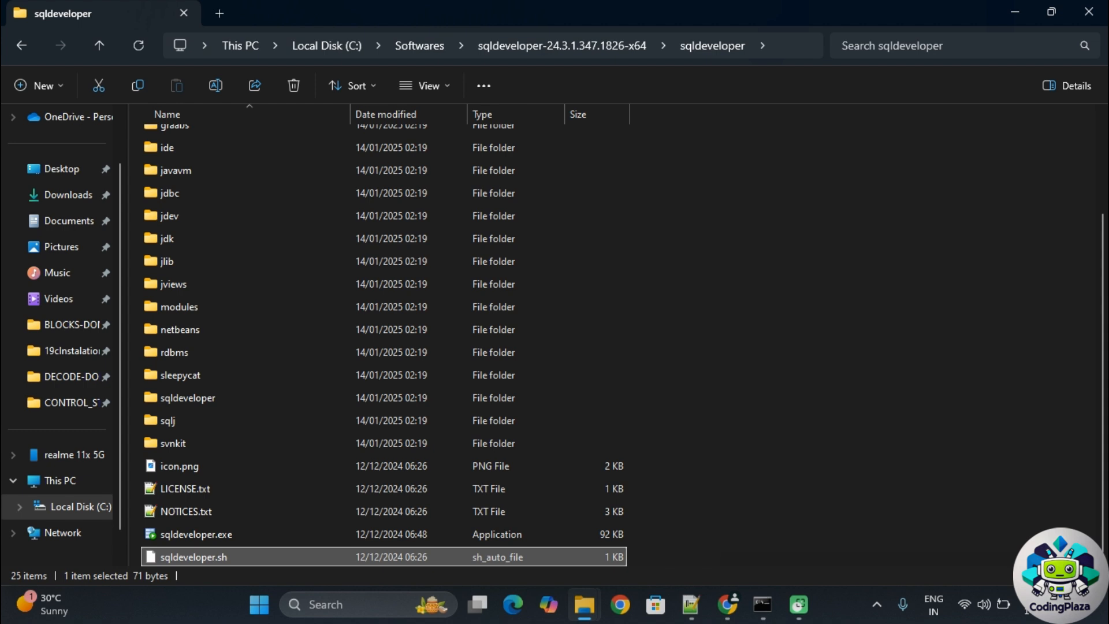
# - Pin sqldeveloper.exe to the Start menu and confirm it appears there
pyautogui.rightClick(260, 534)
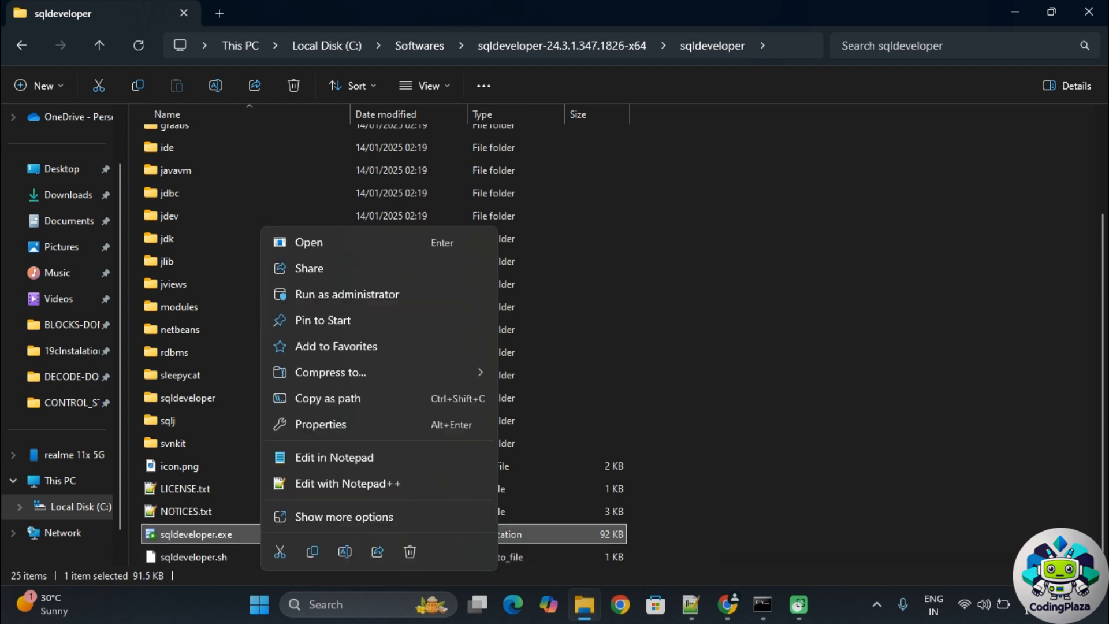
pyautogui.click(323, 322)
pyautogui.click(259, 605)
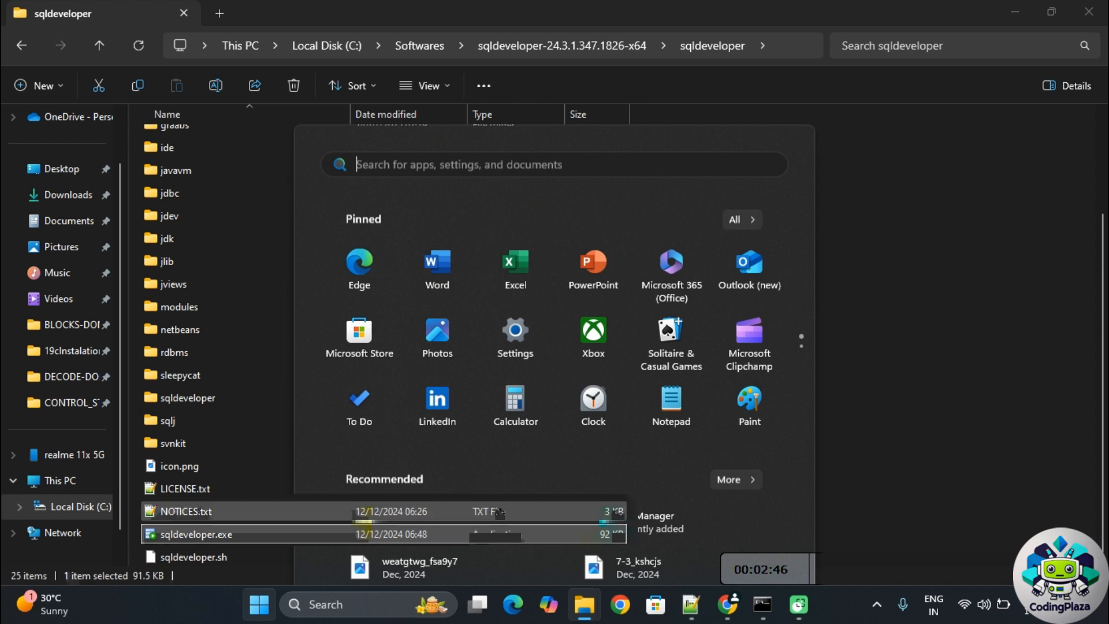
pyautogui.press('Escape')
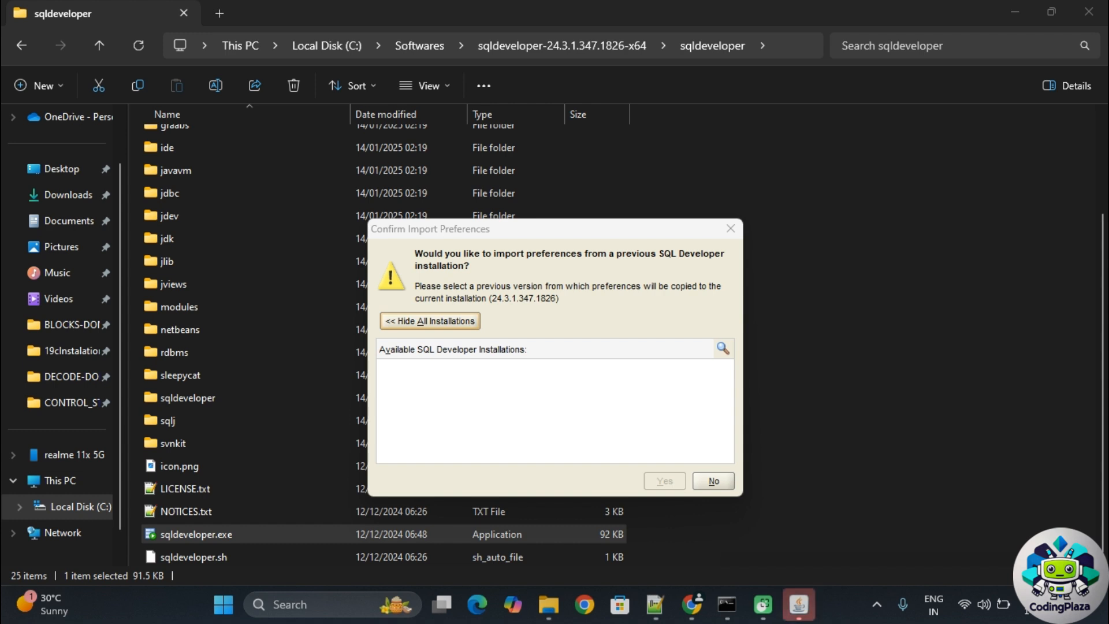
# - Skip preference import and usage tracking, maximize the window, close the Welcome Page, add a connection
pyautogui.click(713, 481)
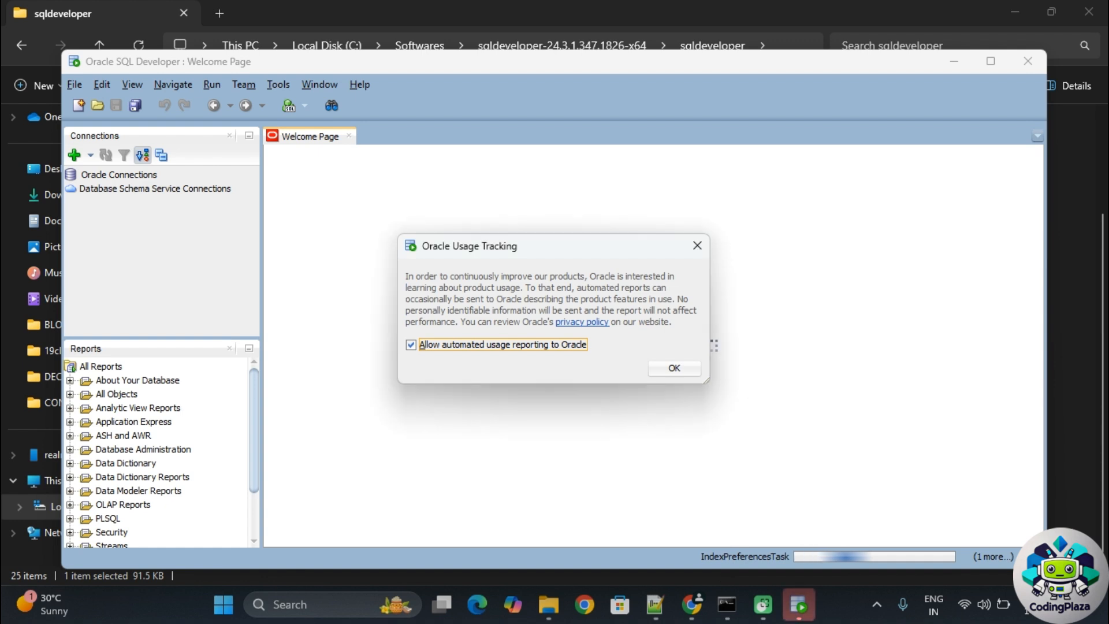
pyautogui.click(674, 368)
pyautogui.doubleClick(289, 63)
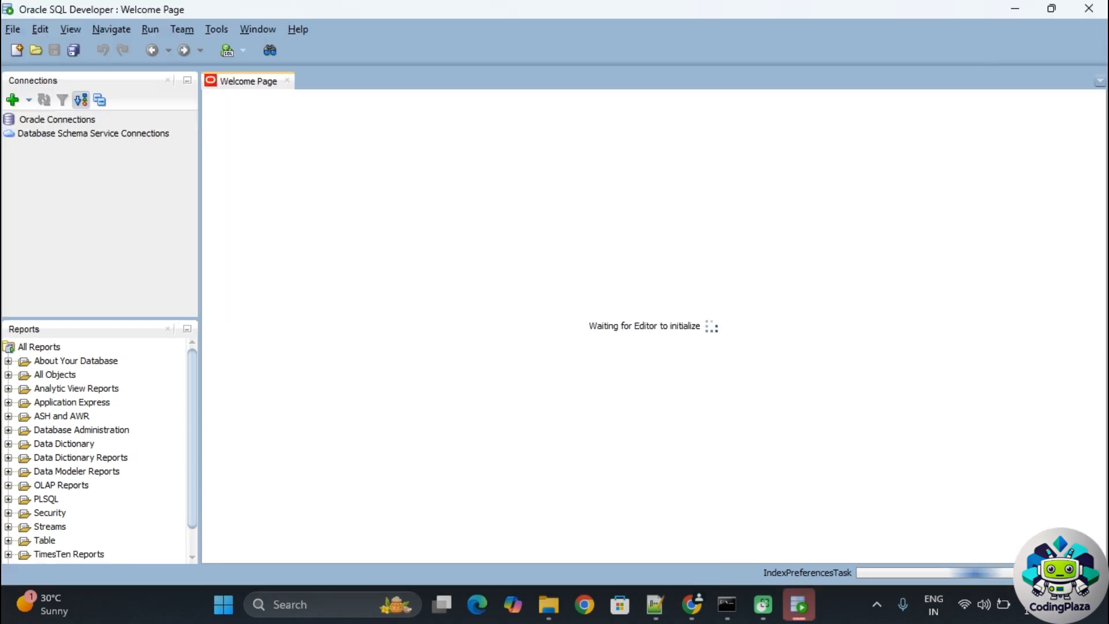
pyautogui.click(287, 81)
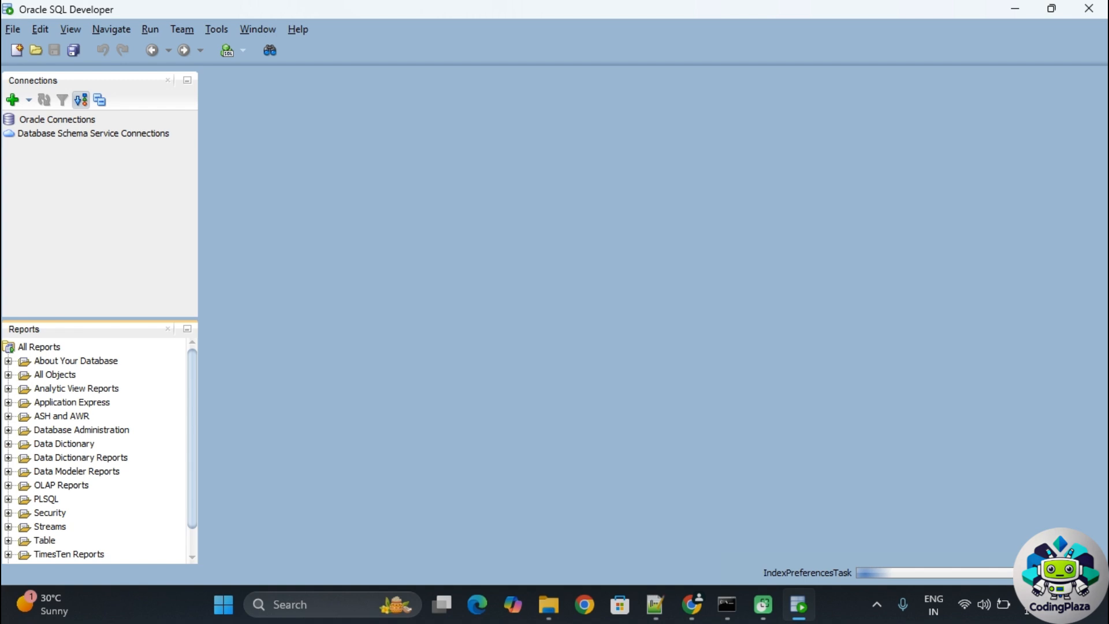
pyautogui.click(13, 100)
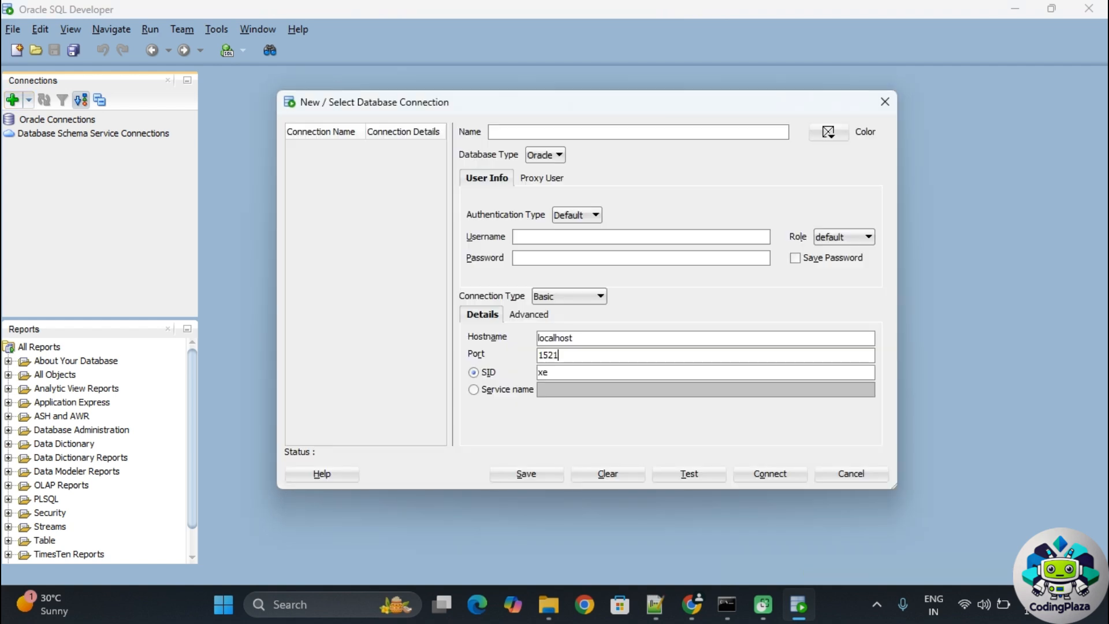
# - Name the new connection CODINGPLAZA and enter the database username, checking it against the SQL script
pyautogui.click(508, 131)
pyautogui.write('CODINGPLAZA')
pyautogui.press('Tab')
pyautogui.press('Tab')
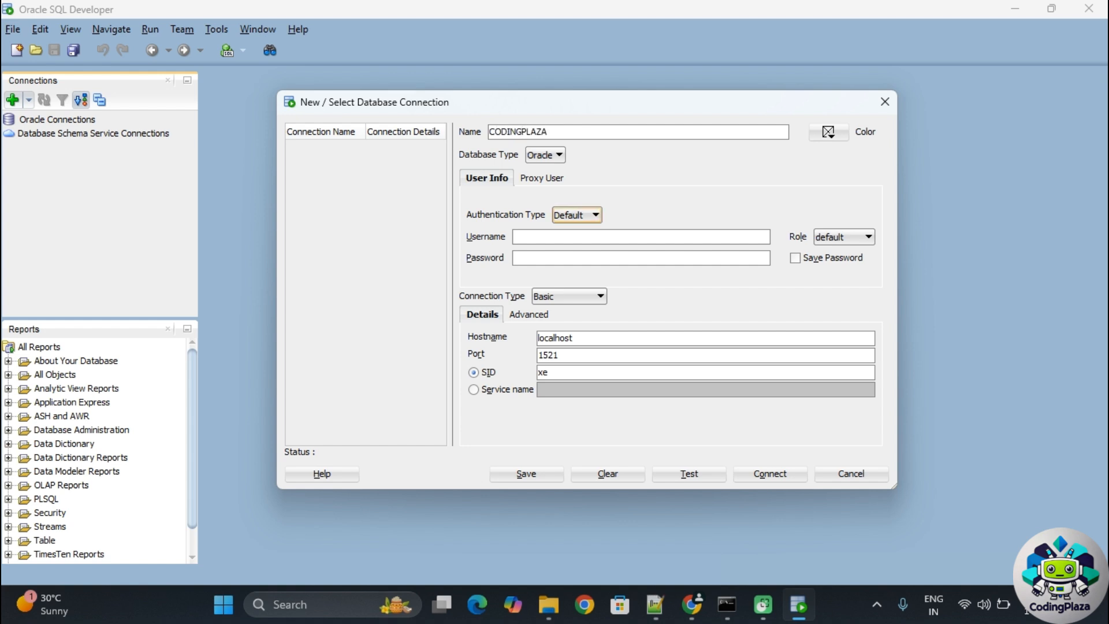
pyautogui.press('Tab')
pyautogui.hotkey('shift', 'Tab')
pyautogui.write('codnig')
pyautogui.press('BackSpace')
pyautogui.press('BackSpace')
pyautogui.press('BackSpace')
pyautogui.write('in')
pyautogui.hotkey('alt', 'Tab')
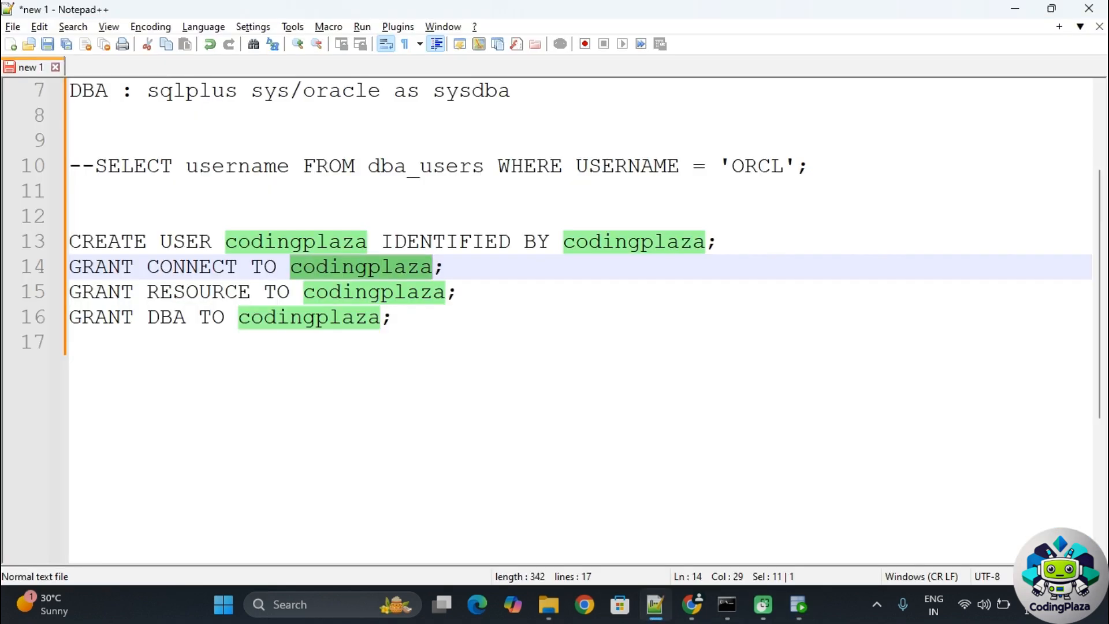
pyautogui.hotkey('alt', 'Tab')
pyautogui.write('gplaza')
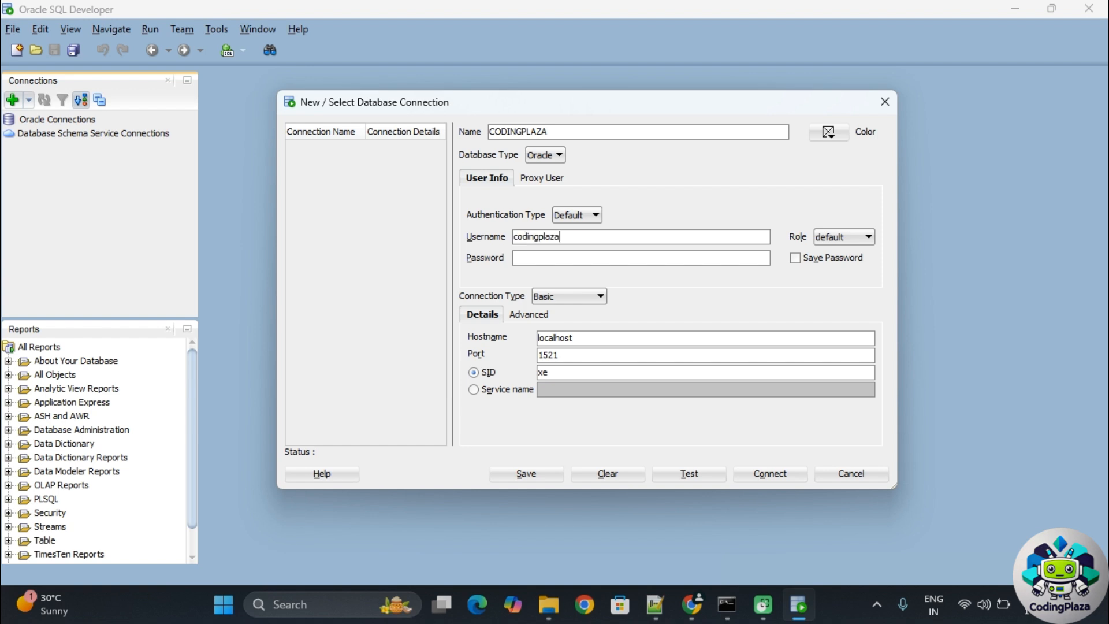
pyautogui.press('Tab')
# - Paste the account password, switch to service name orcl, and test the connection
pyautogui.hotkey('ctrl', 'v')
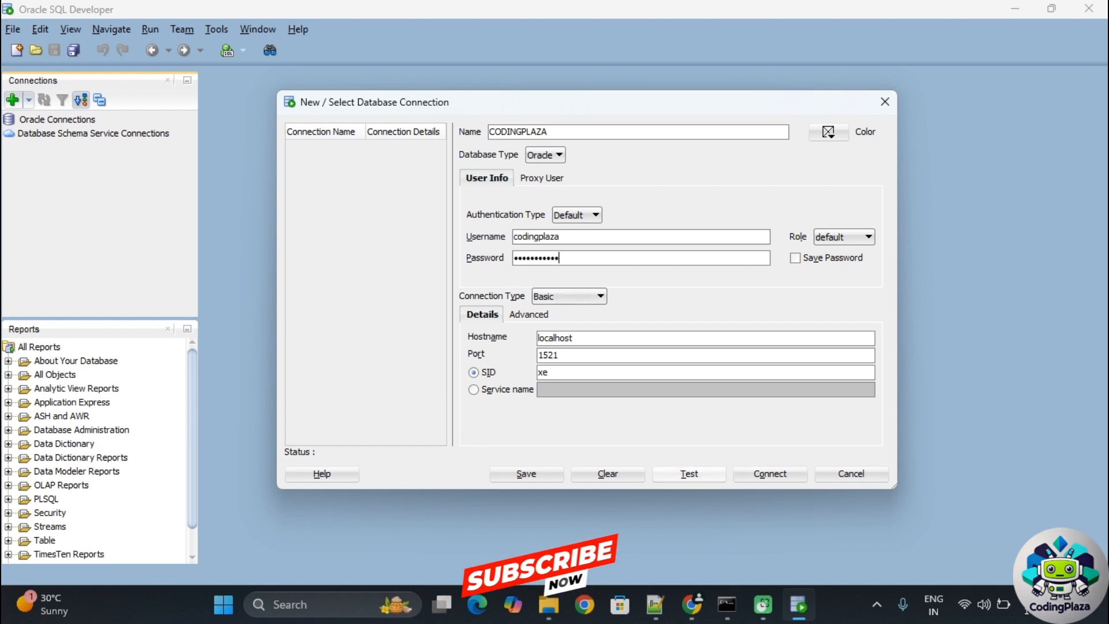
pyautogui.click(689, 474)
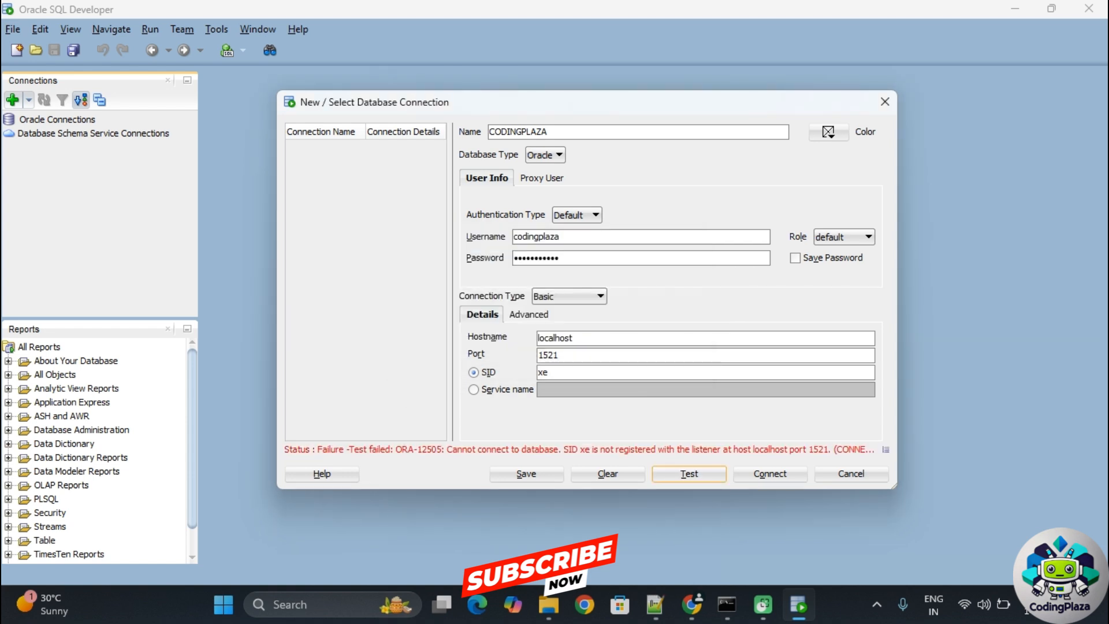
pyautogui.click(474, 389)
pyautogui.click(555, 389)
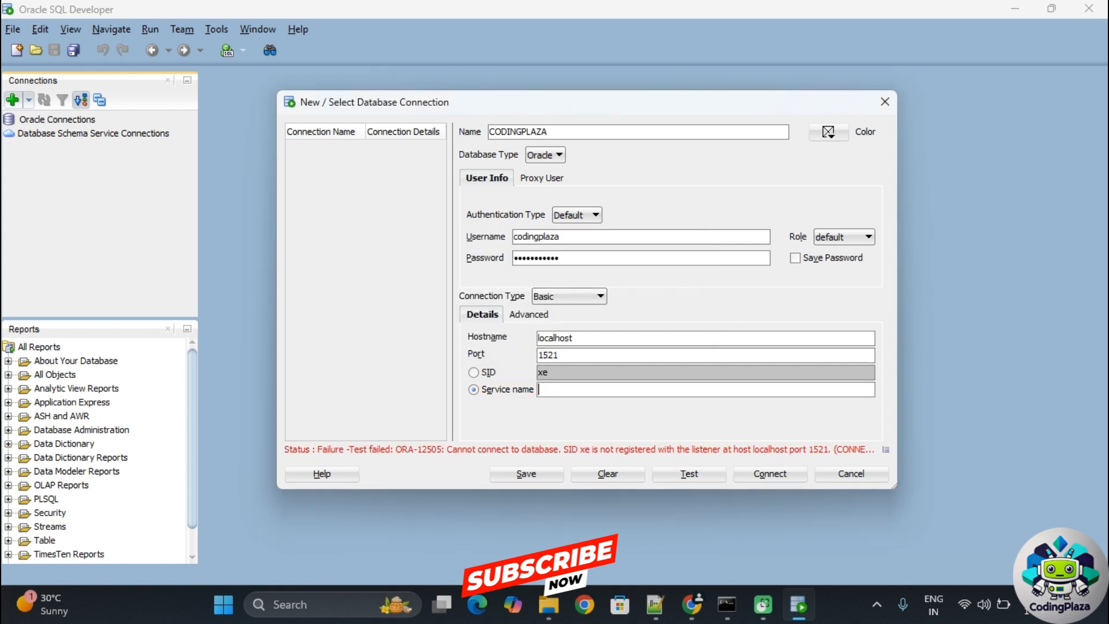
pyautogui.write('orcl')
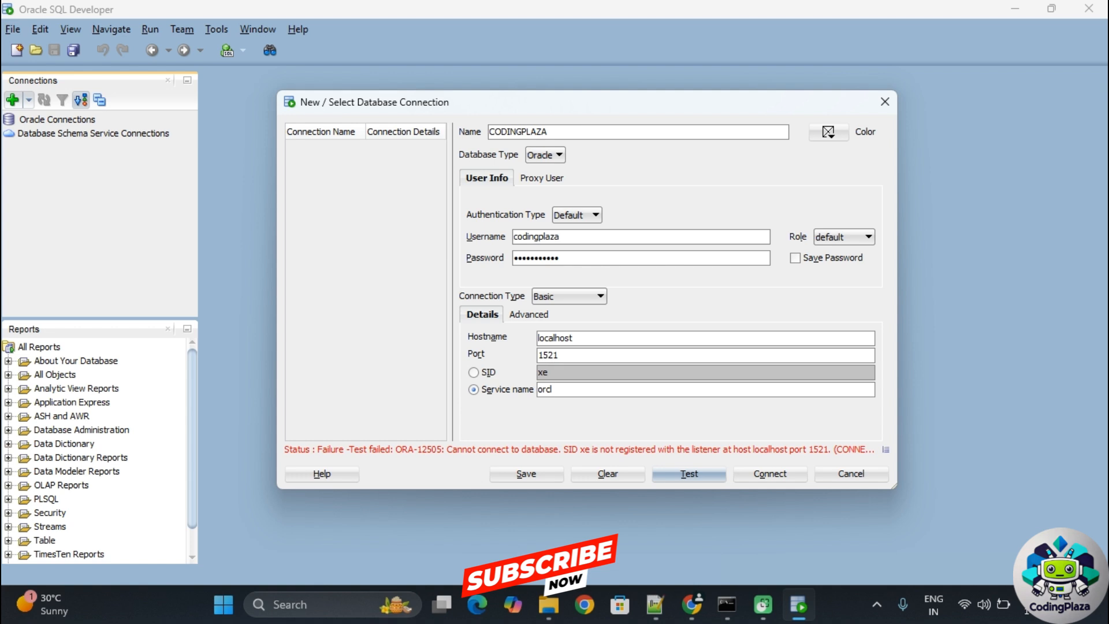
pyautogui.click(689, 473)
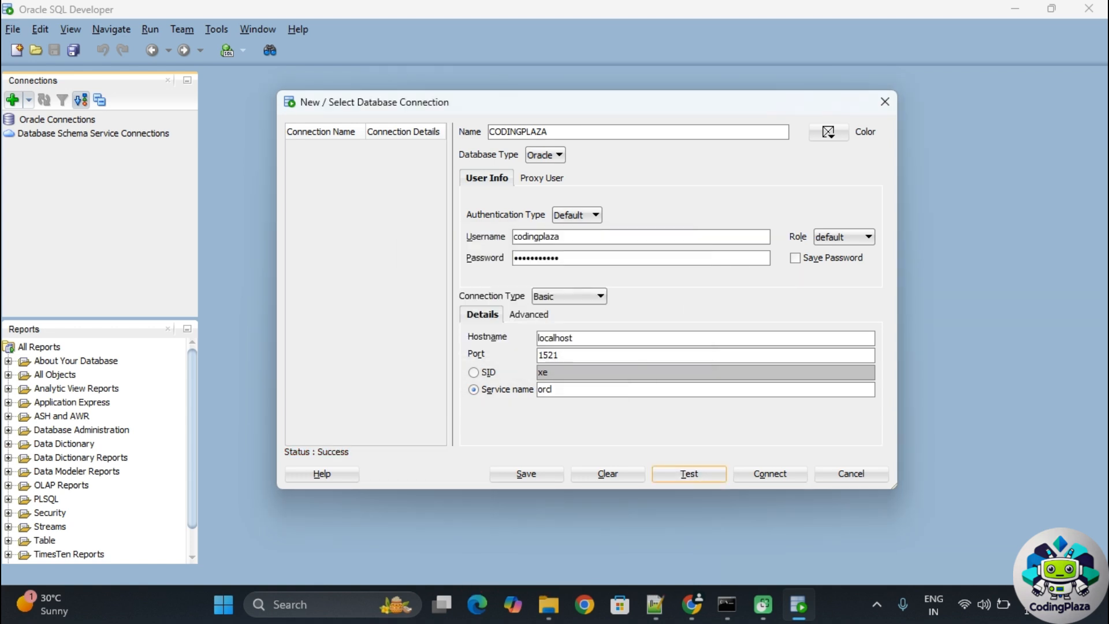
# - Save the CODINGPLAZA connection and connect to it
pyautogui.doubleClick(551, 390)
pyautogui.click(553, 390)
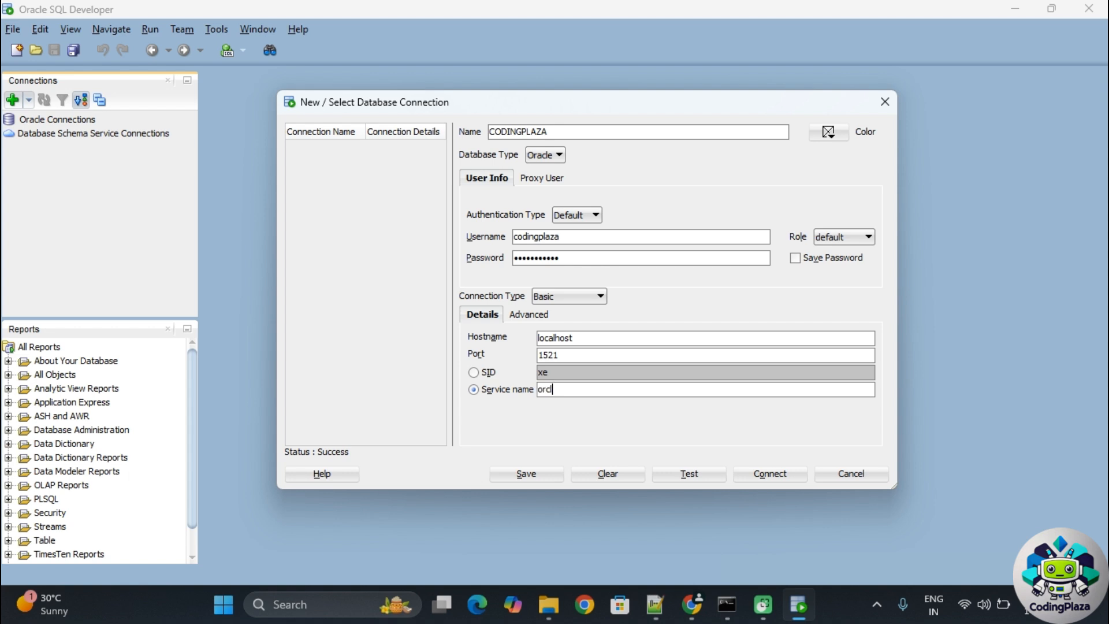
pyautogui.doubleClick(553, 389)
pyautogui.click(527, 474)
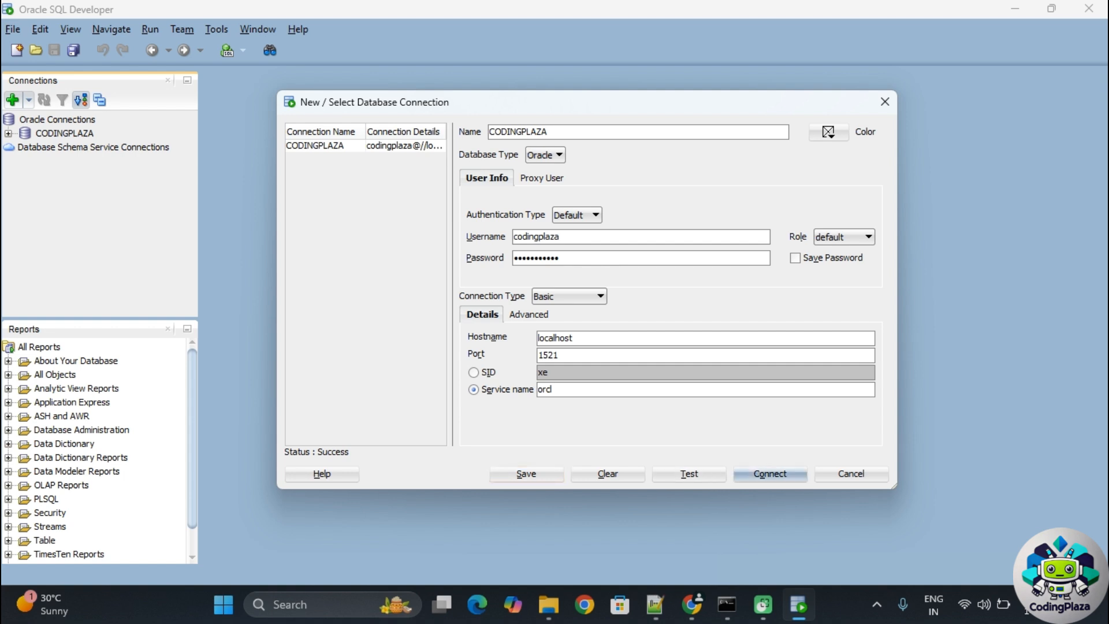
pyautogui.click(770, 473)
# - Log in to CODINGPLAZA with the account password, retrying after an ORA-01017 error, and expand Tables
pyautogui.write('password')
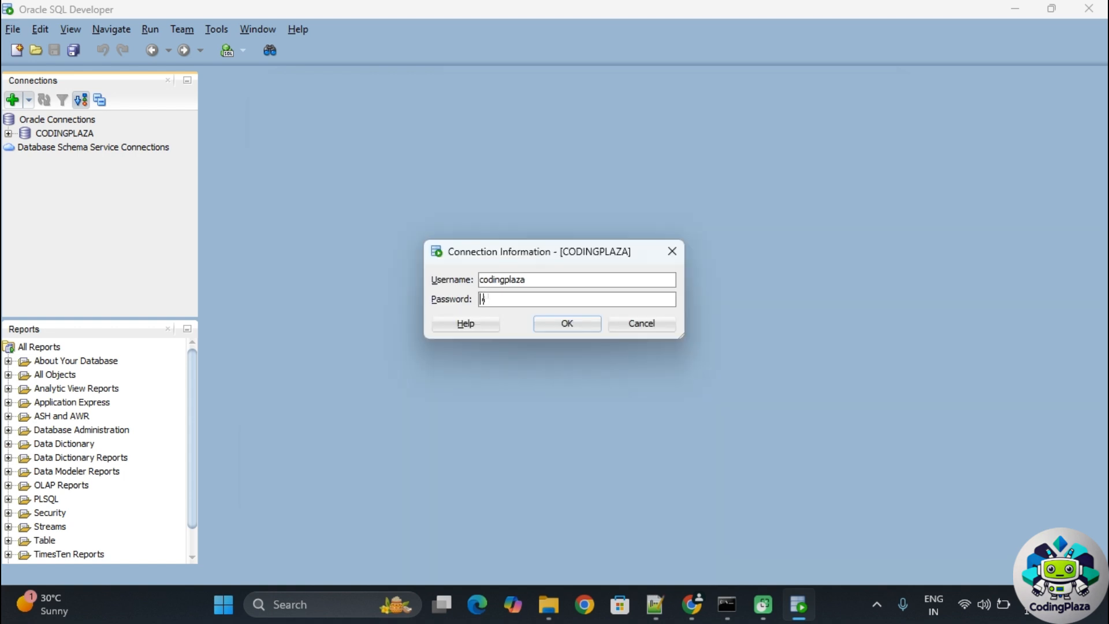
pyautogui.press('Return')
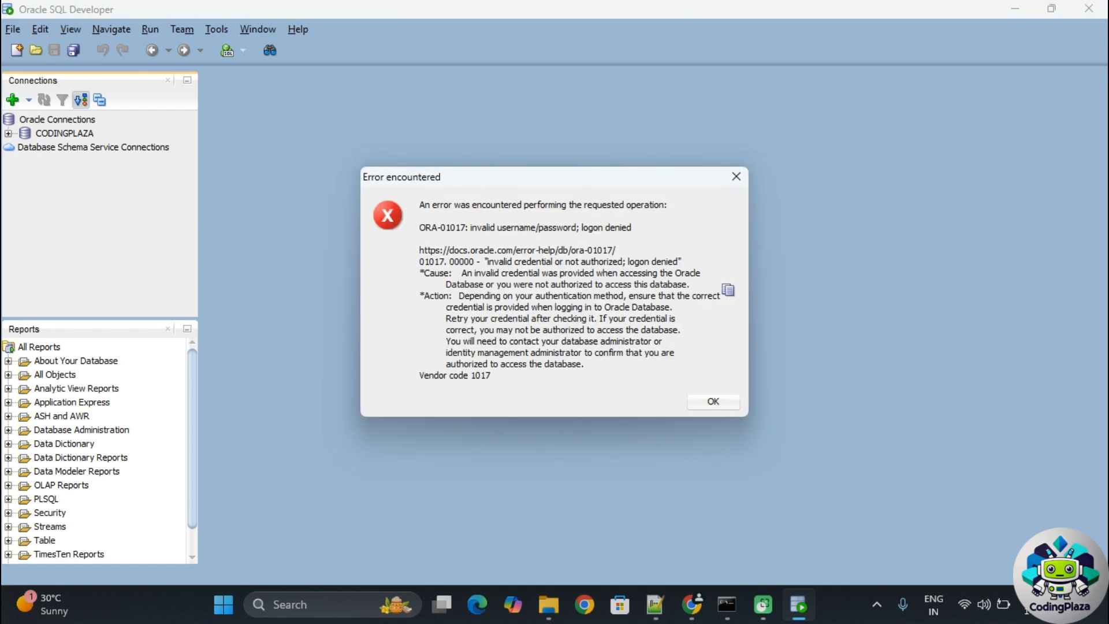
pyautogui.press('Return')
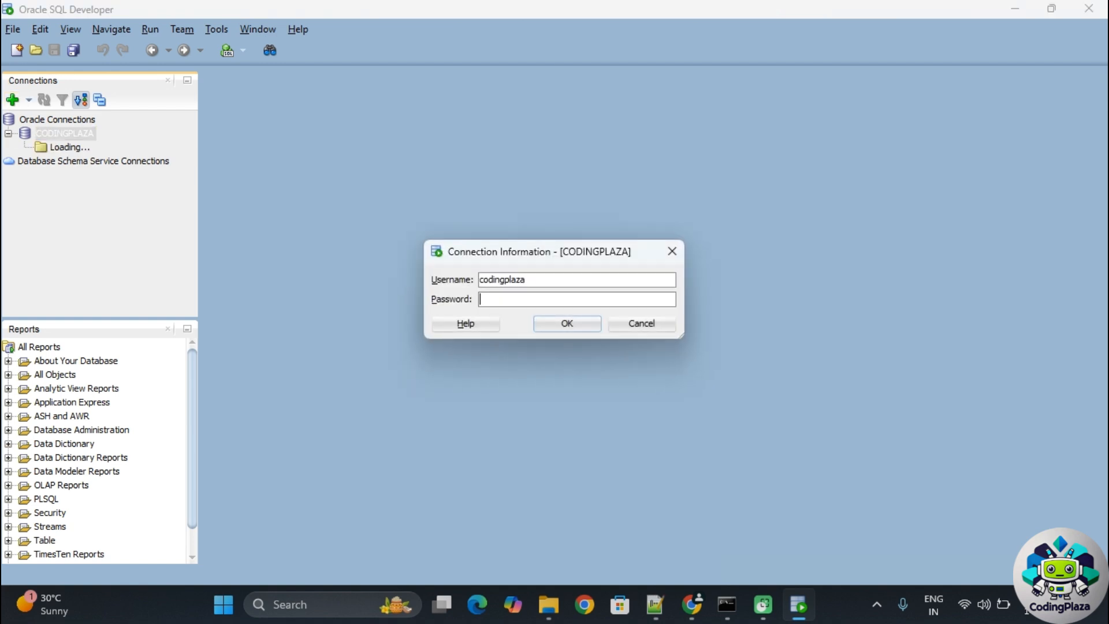
pyautogui.write('••')
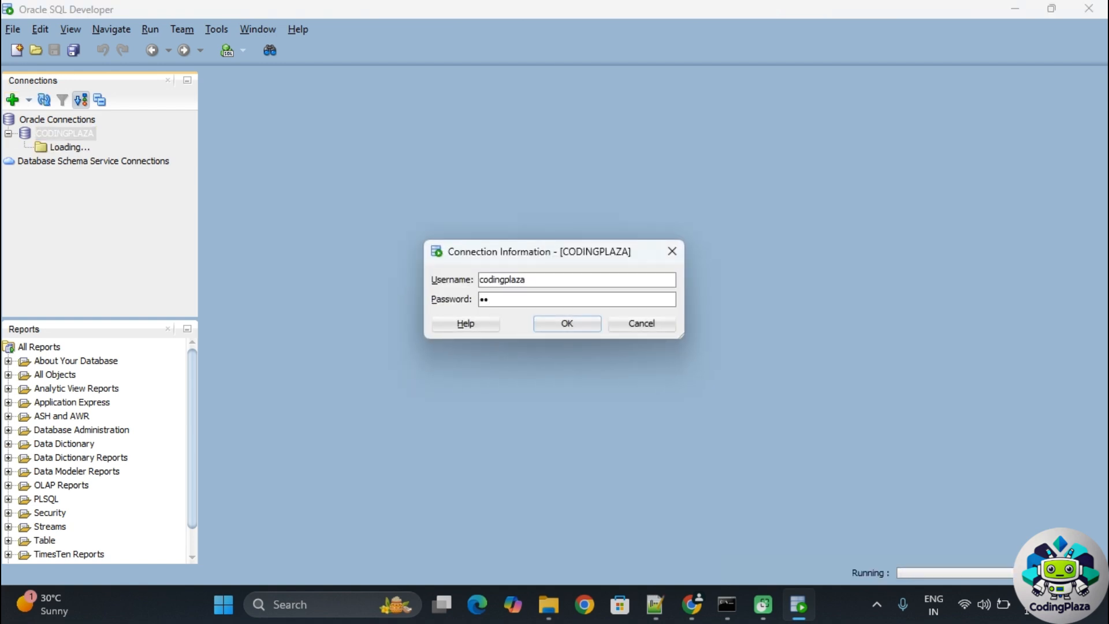
pyautogui.press('BackSpace')
pyautogui.press('BackSpace')
pyautogui.write('codingplaza')
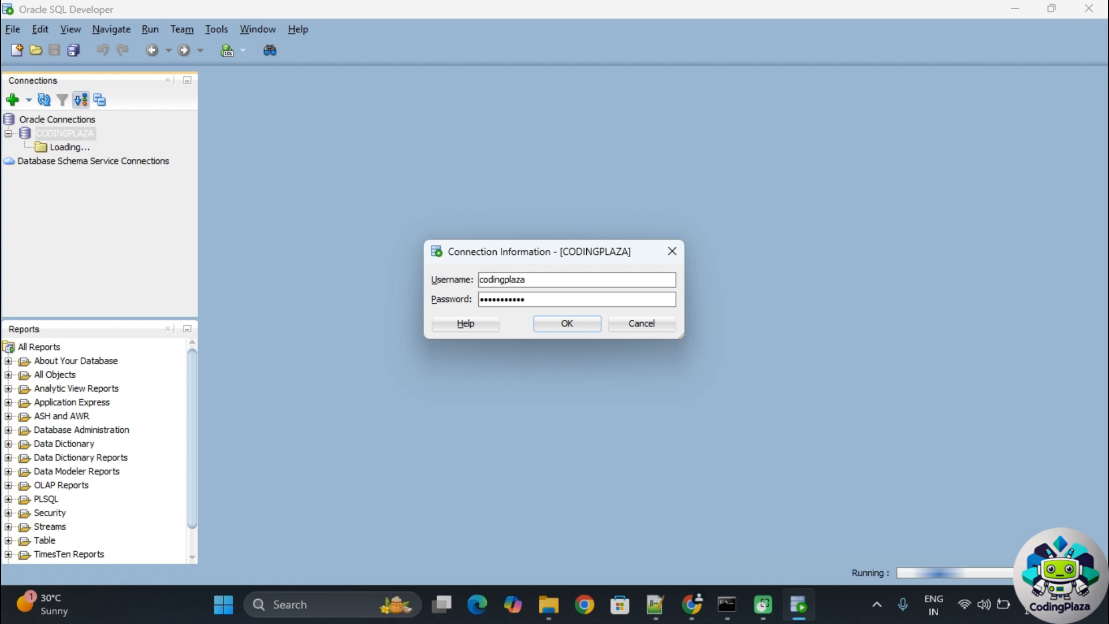
pyautogui.press('Return')
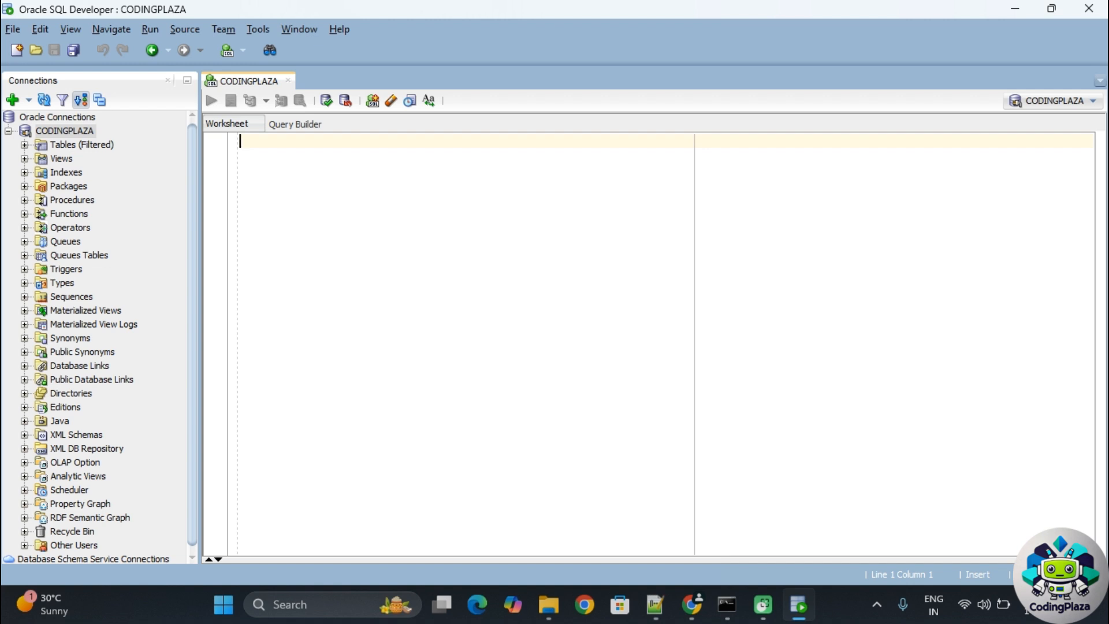
pyautogui.click(25, 145)
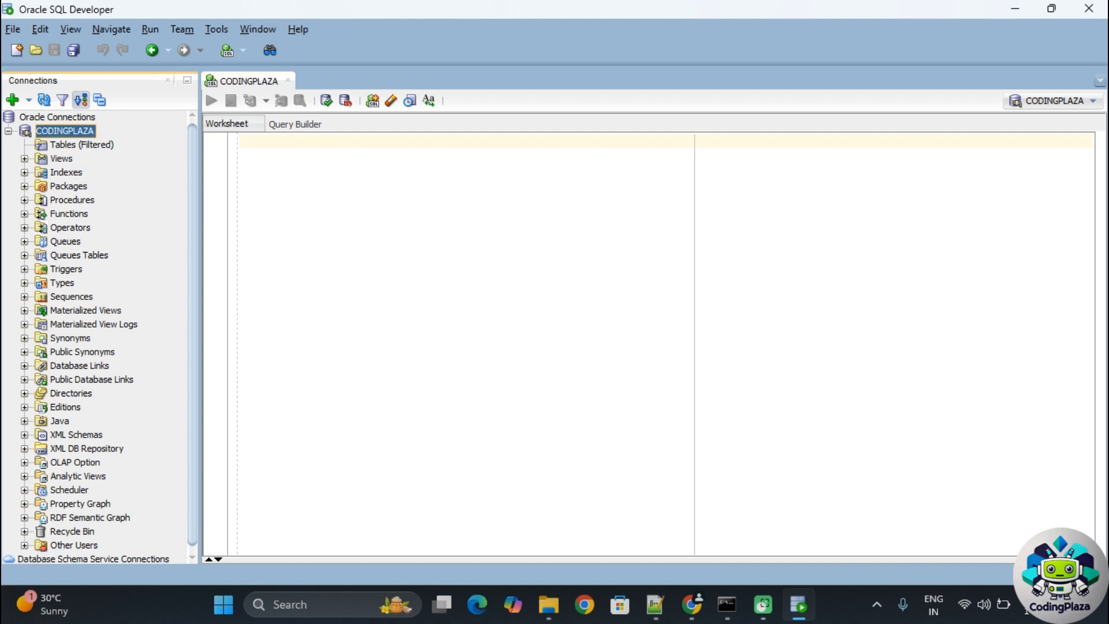
# - Expand Views, then type and run SELECT * FROM DUAL; in the worksheet
pyautogui.click(24, 159)
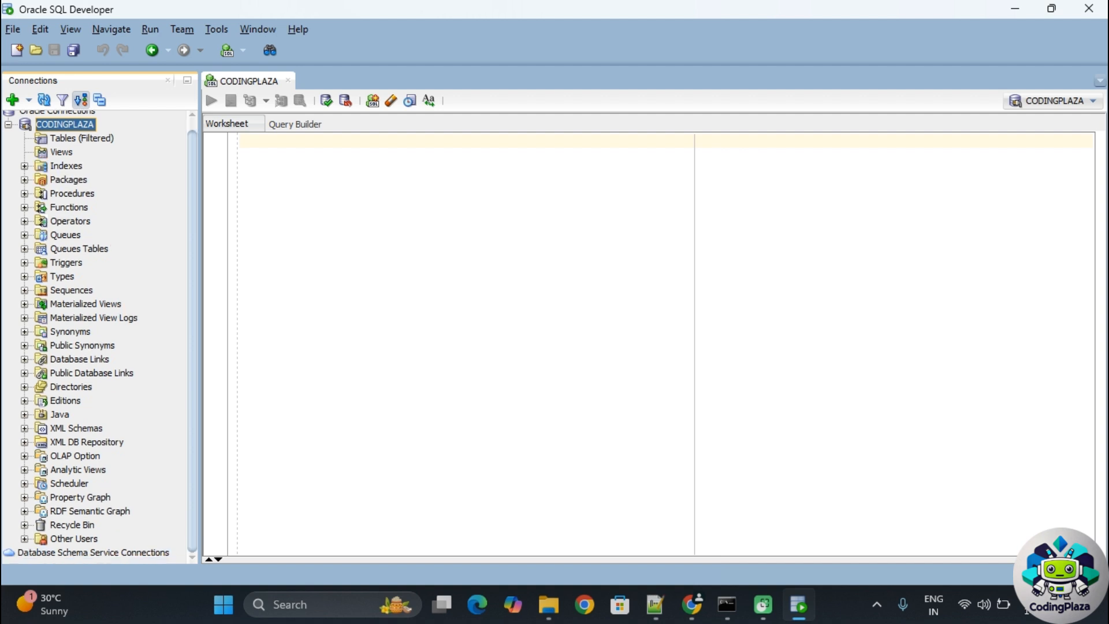
pyautogui.scroll(1, 99, 336)
pyautogui.click(241, 141)
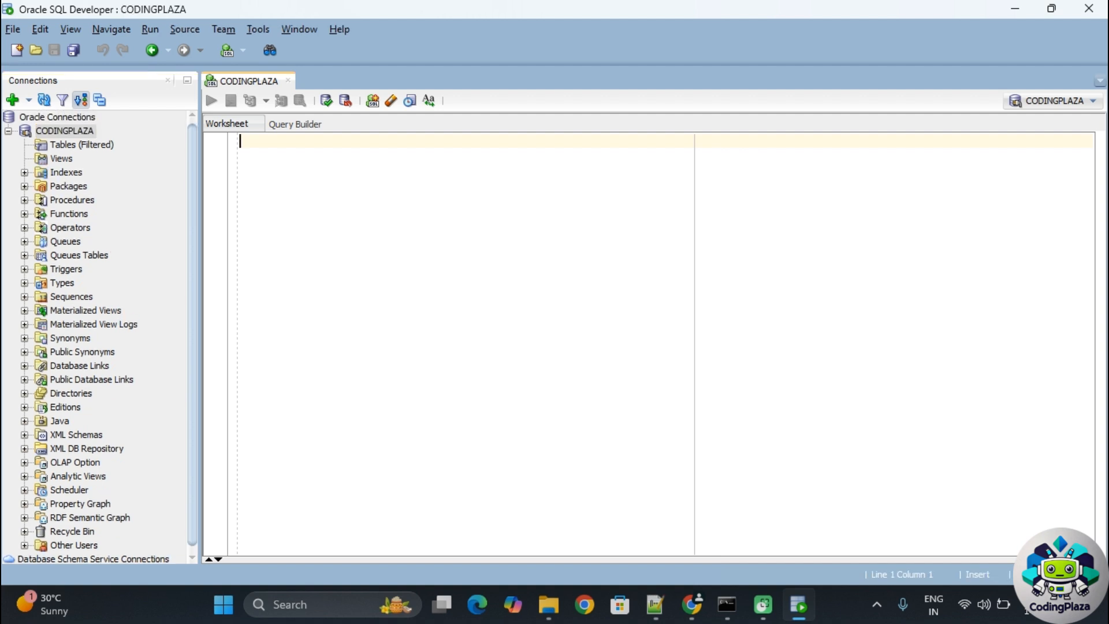
pyautogui.write('SELCT')
pyautogui.press('BackSpace')
pyautogui.press('BackSpace')
pyautogui.write('ECT ')
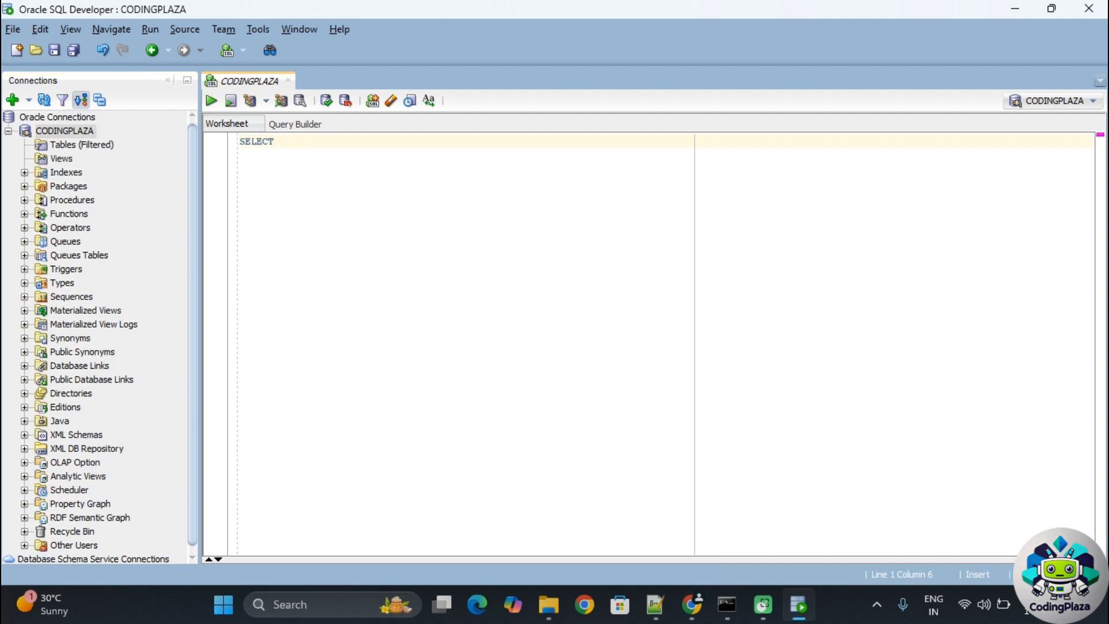
pyautogui.write('* FROM DUAL;')
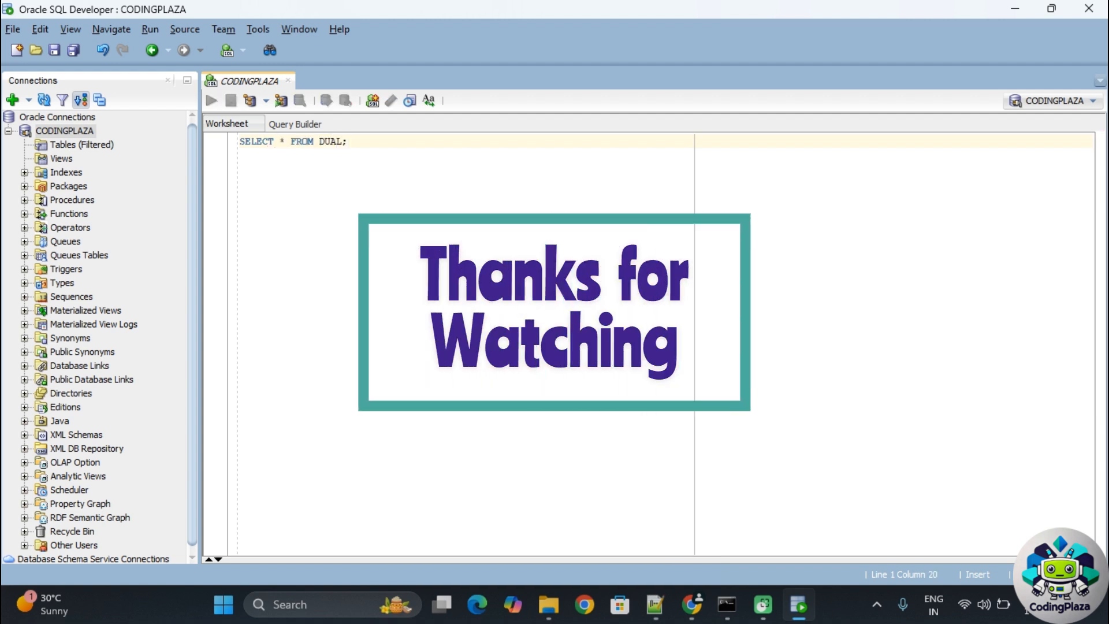
pyautogui.hotkey('ctrl', 'Return')
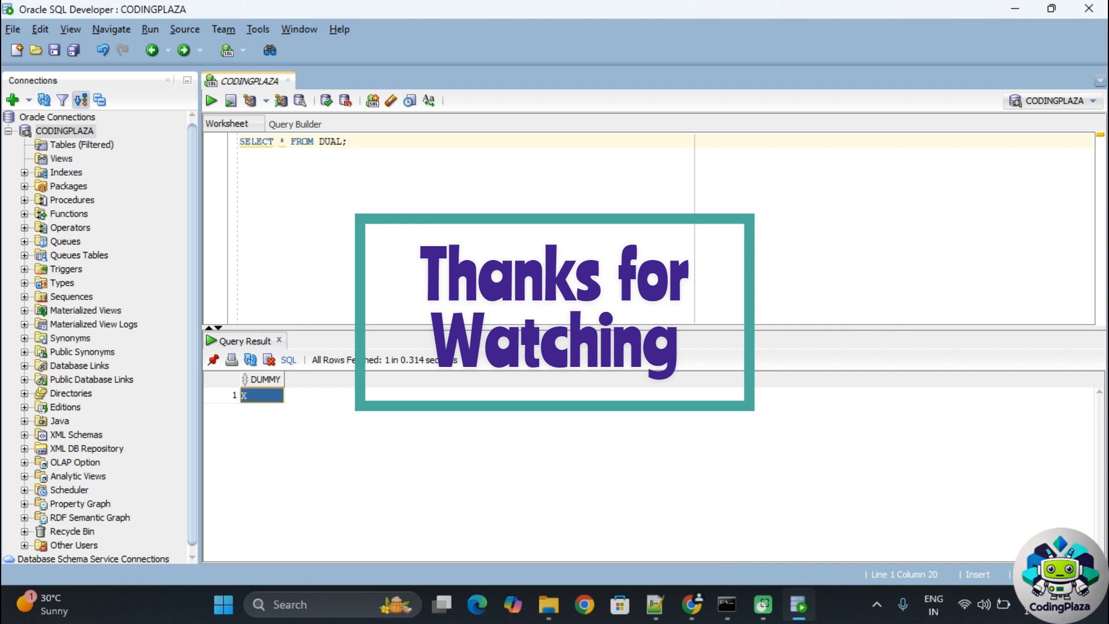